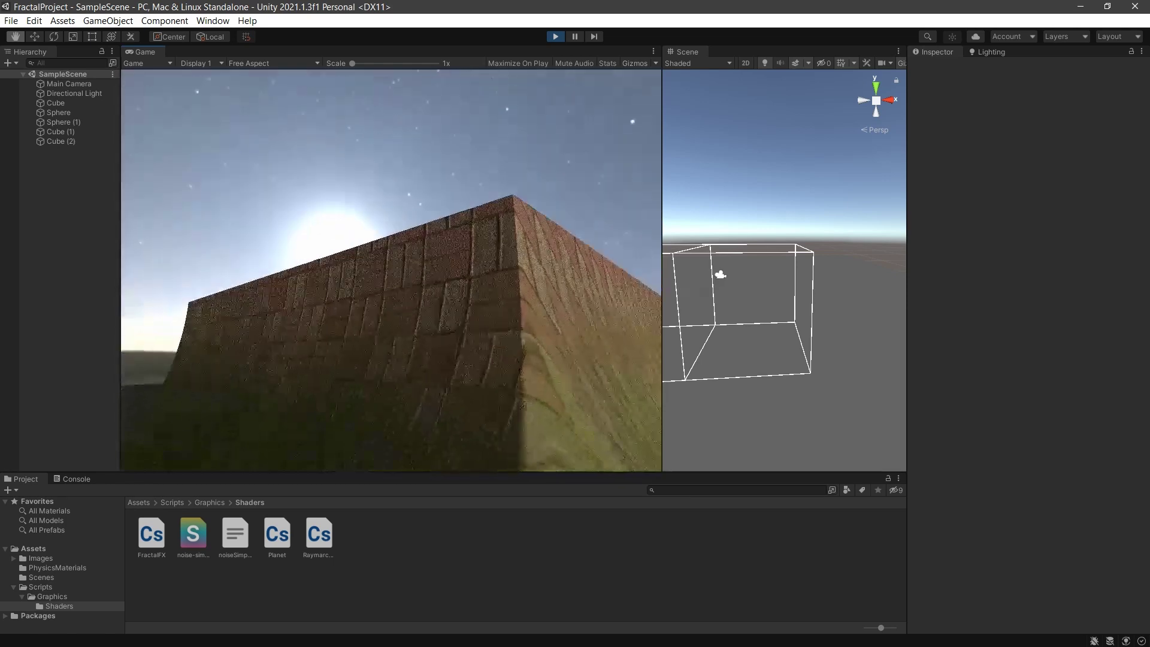
Step: With the Move tool, select Cube (2), then Cube (1) to inspect it; shrink the floating box along x
key(w)
click(768, 251)
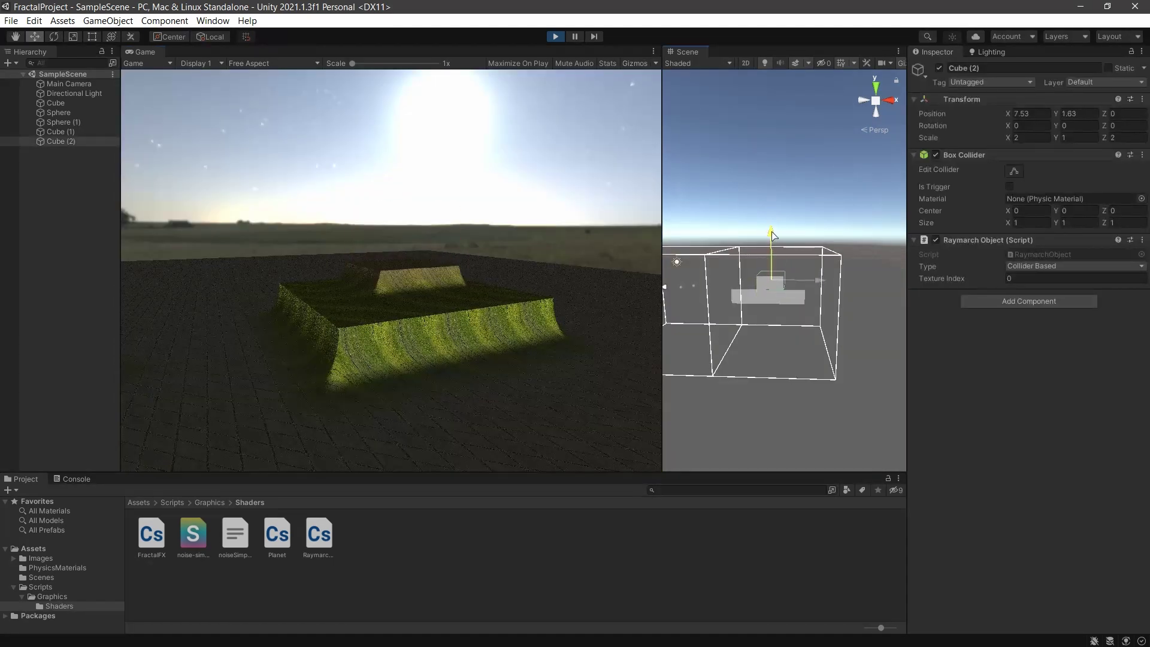
click(772, 285)
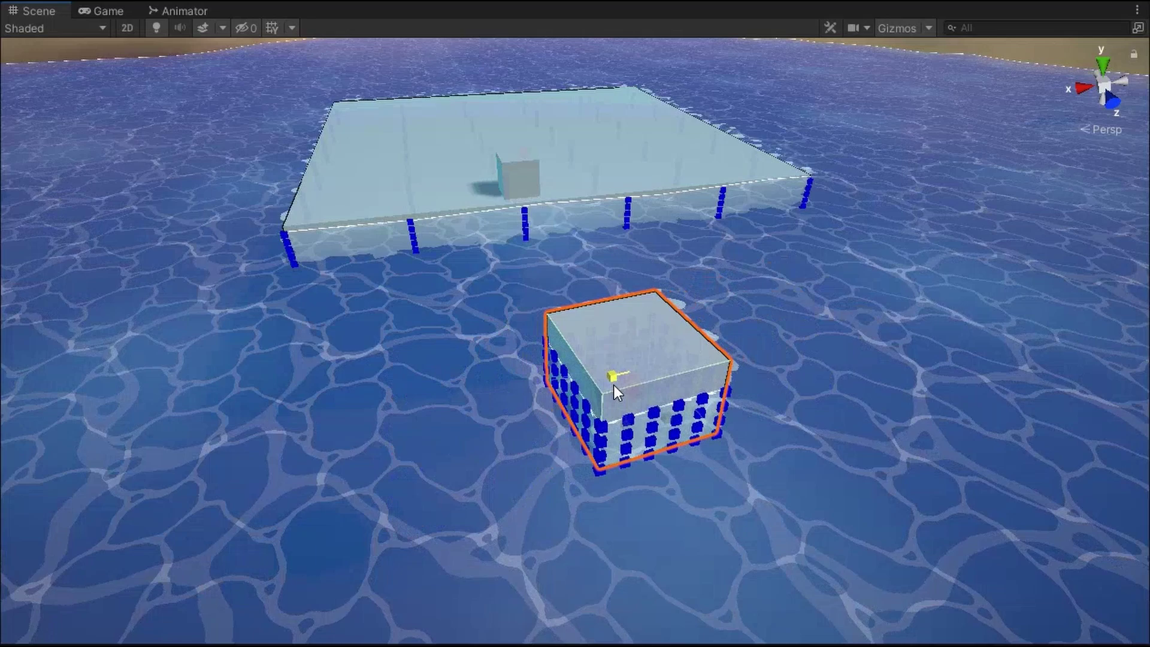
drag(566, 391, 630, 387)
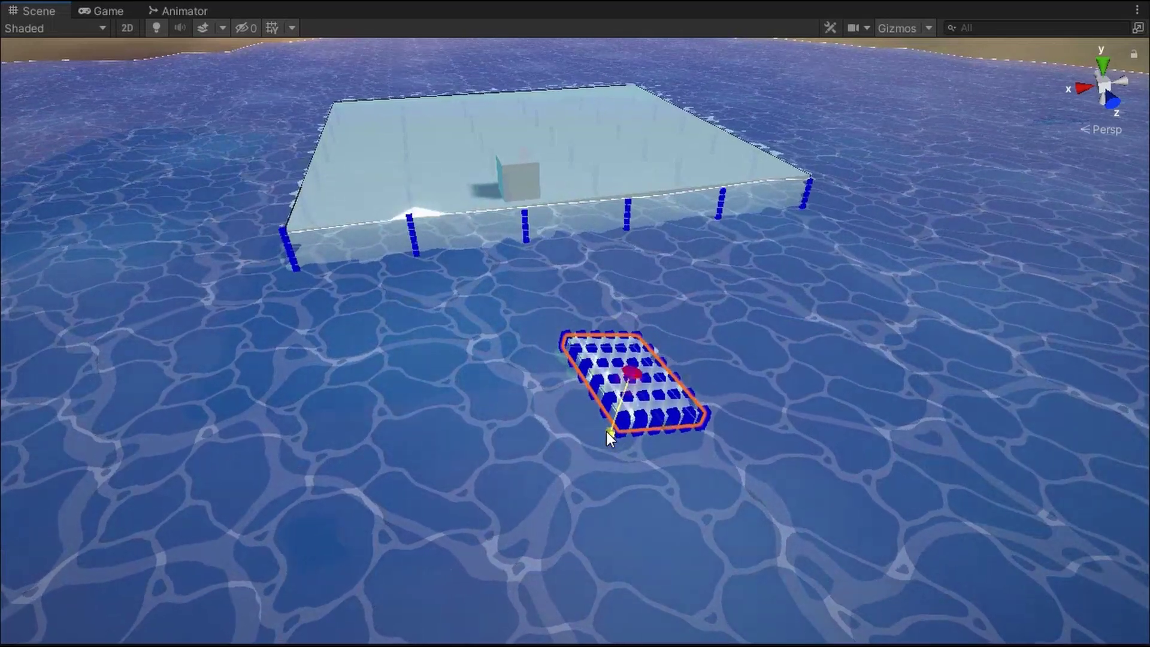
Step: Scale the floating box into a tall block, then a large square slab, then a thin slab
drag(607, 434, 658, 39)
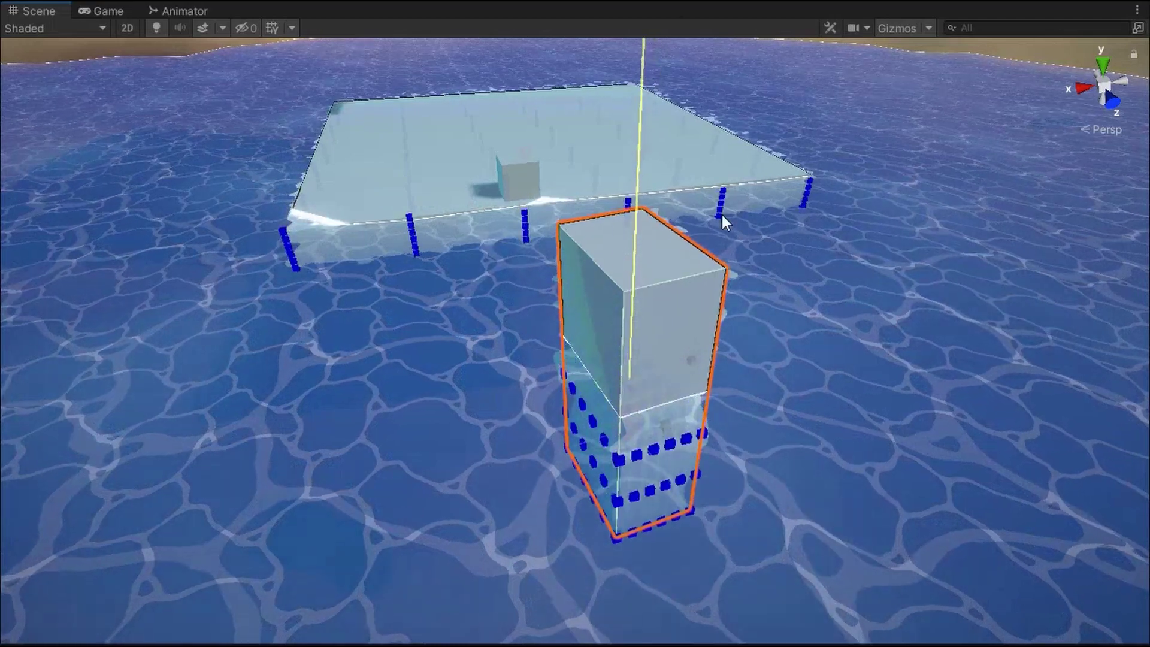
drag(658, 39, 467, 252)
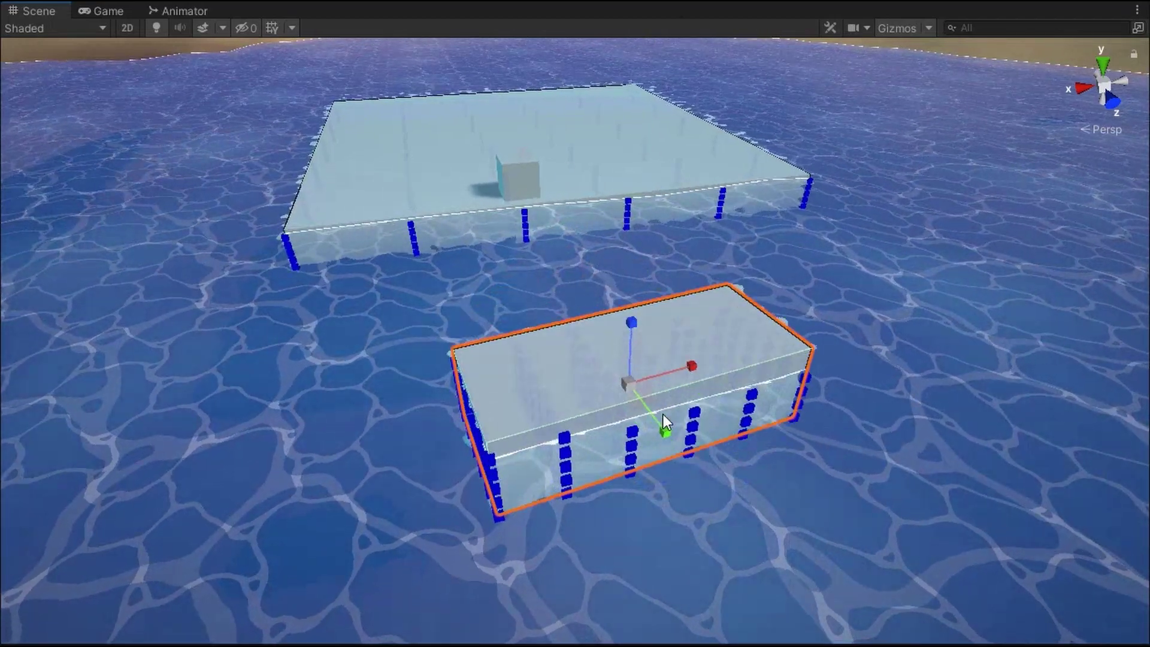
drag(663, 422, 716, 500)
mouse_move(637, 314)
mouse_down()
mouse_move(633, 361)
mouse_move(649, 375)
mouse_up()
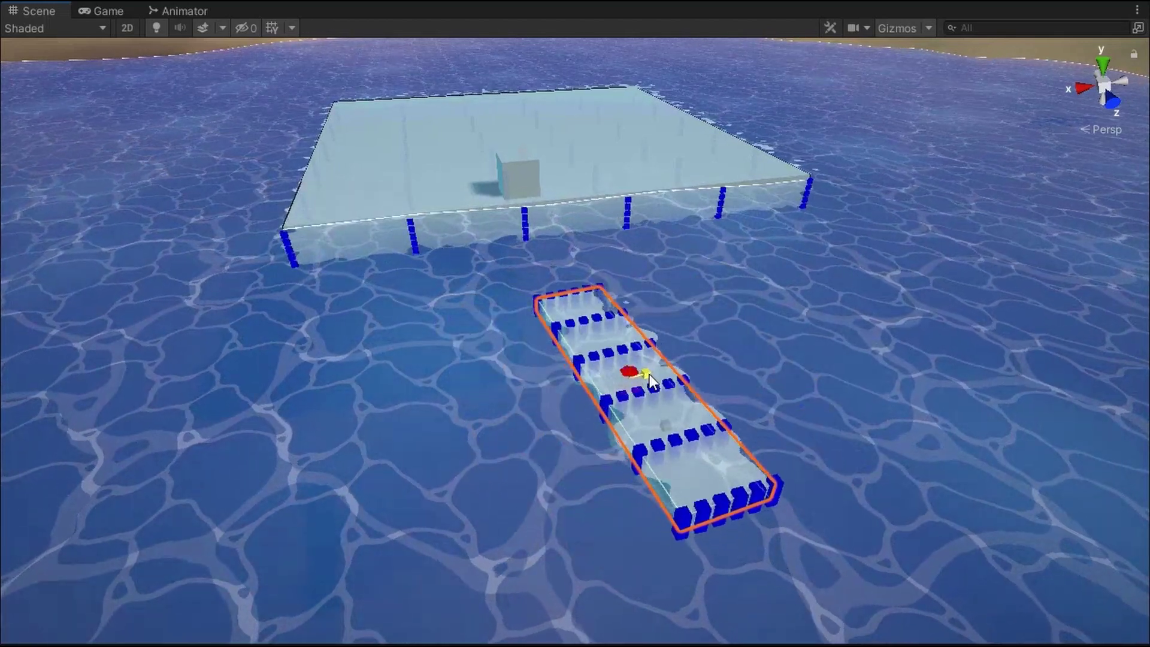
Step: Resize it into a small block, a tall column, and finally a wide slab; pull the cloth upper right
drag(667, 427, 645, 393)
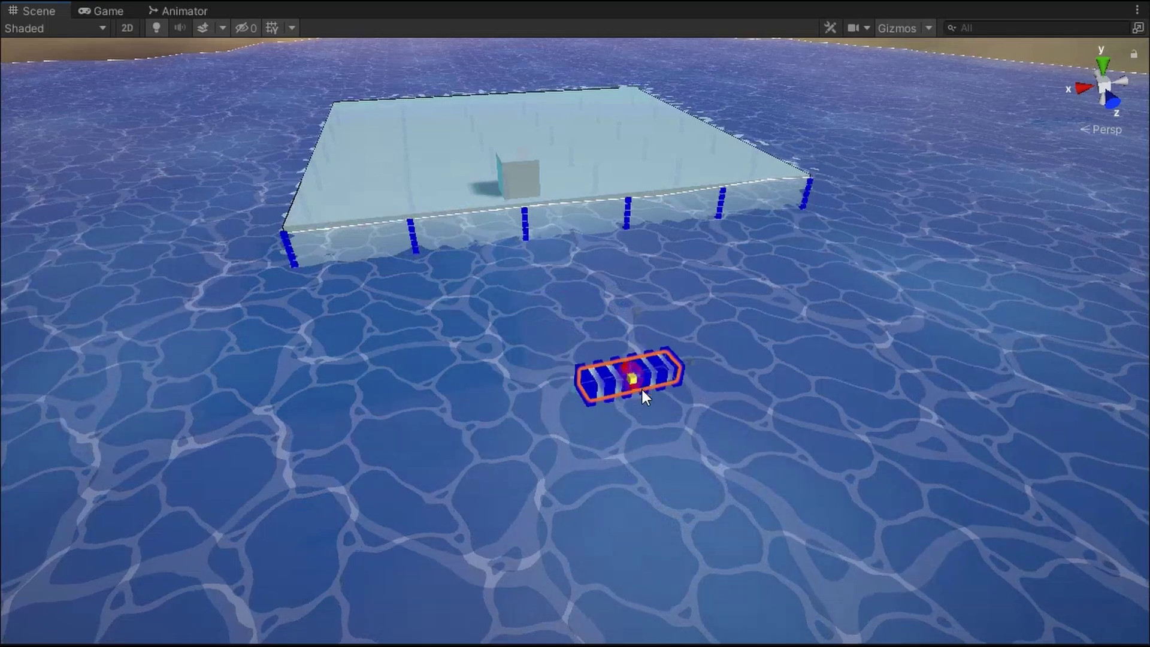
drag(634, 292, 681, 334)
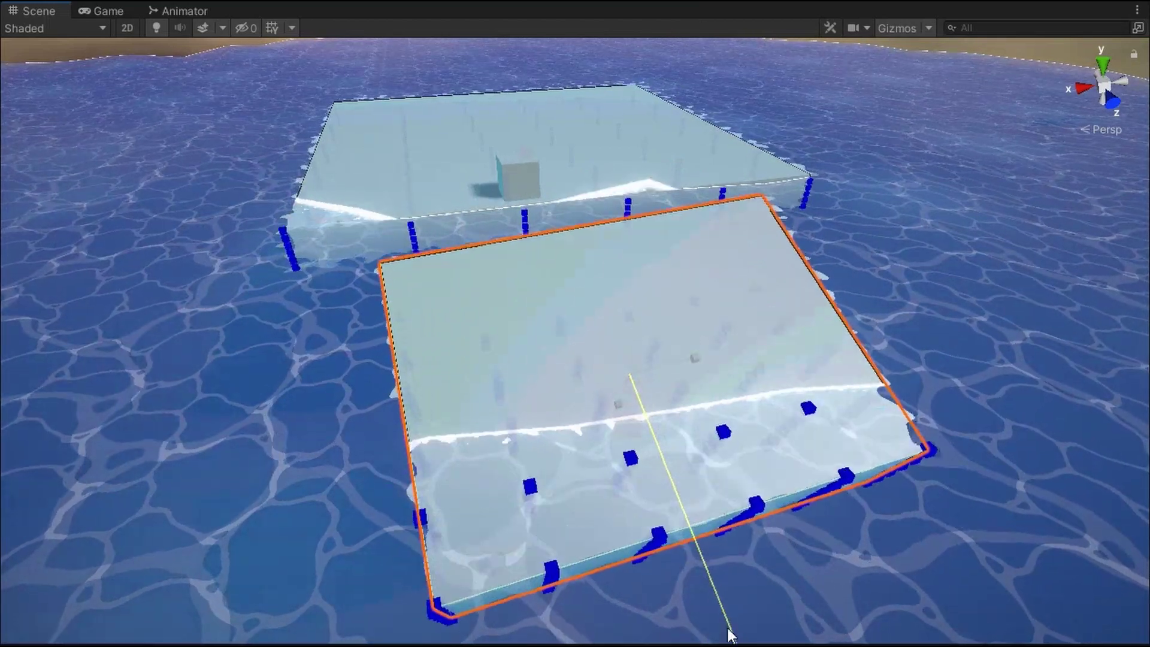
drag(671, 419, 732, 439)
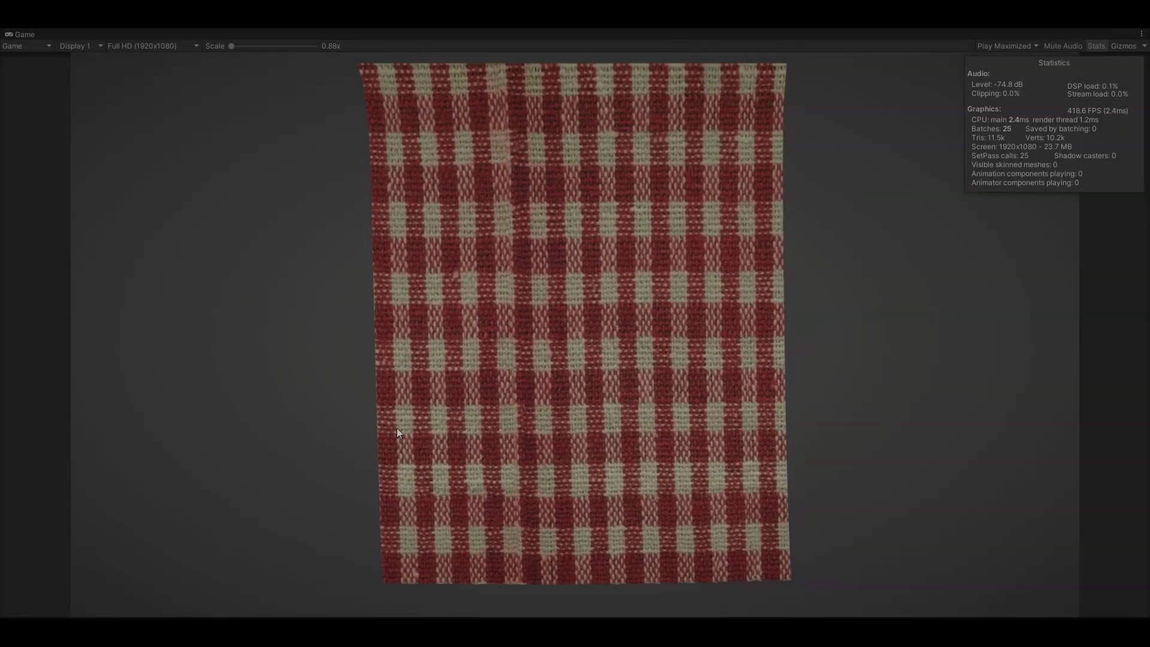
drag(575, 407, 847, 140)
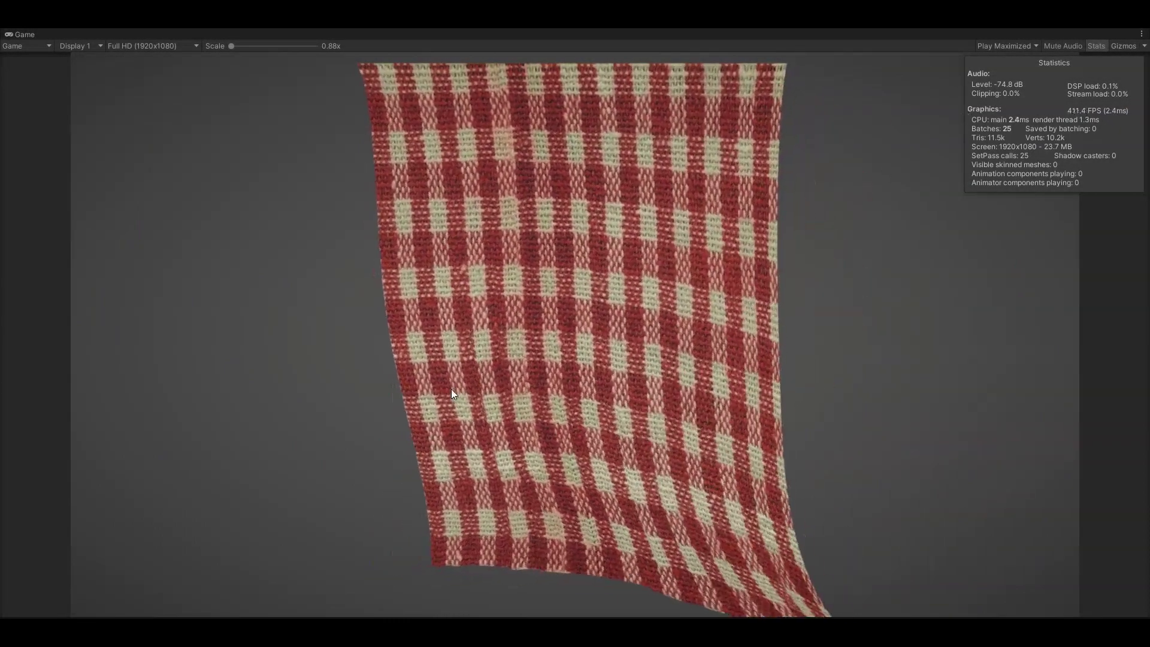
Step: Drag the checkered cloth from its lower left, low centre, and toward the left and top
drag(451, 389, 557, 267)
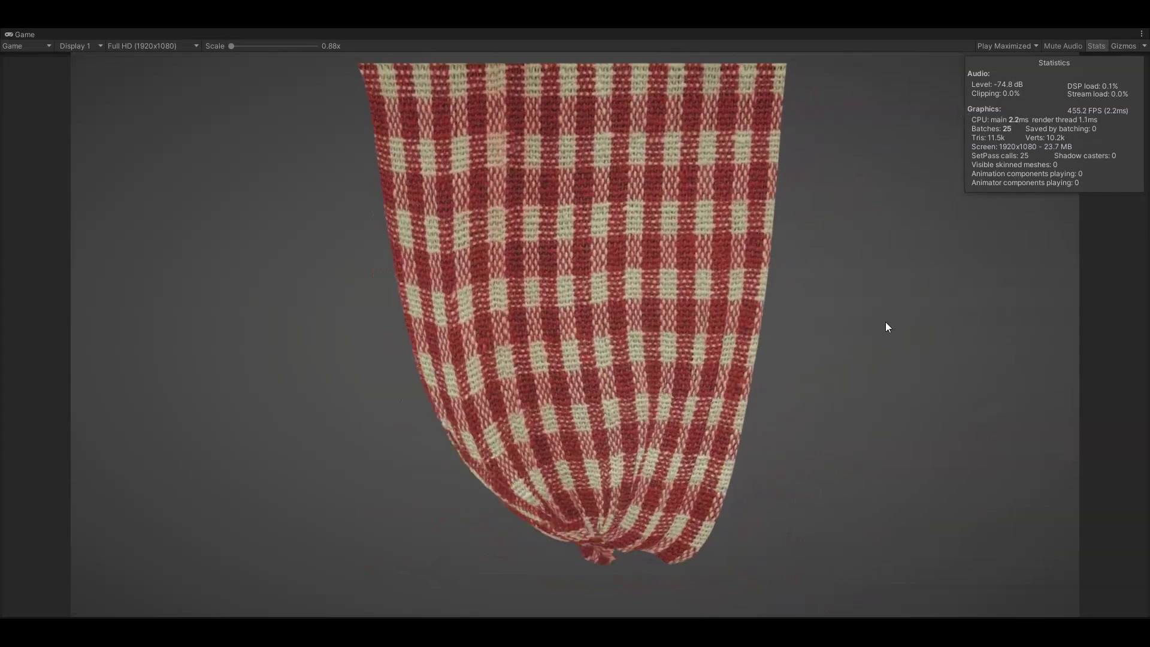
drag(626, 503, 606, 525)
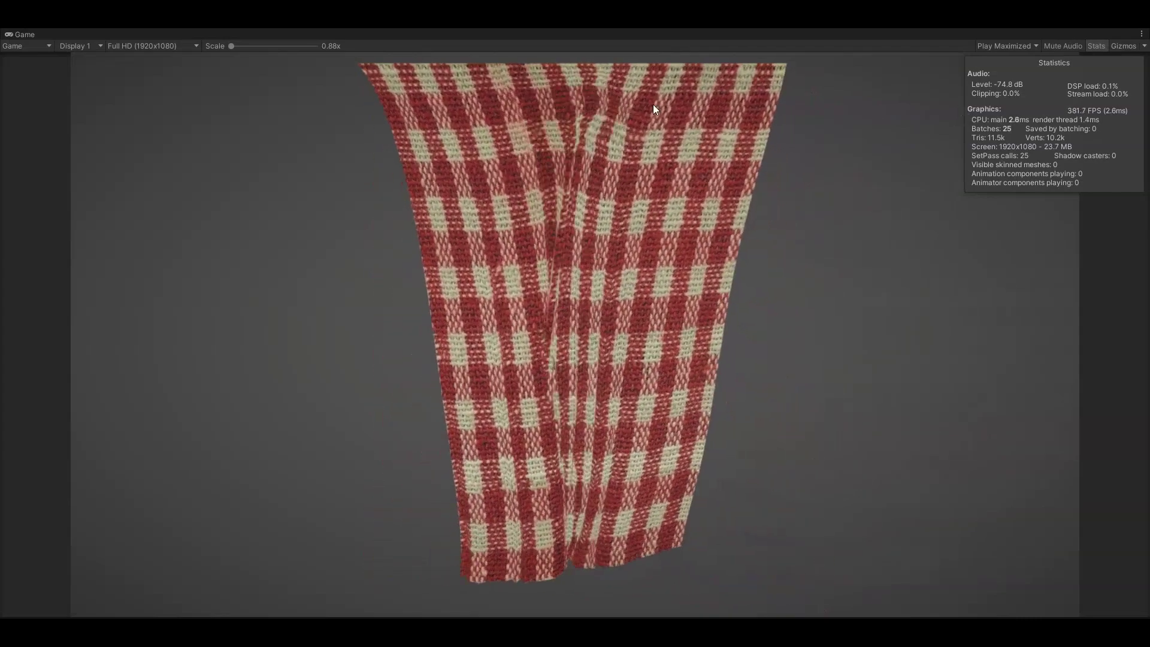
drag(623, 258, 417, 331)
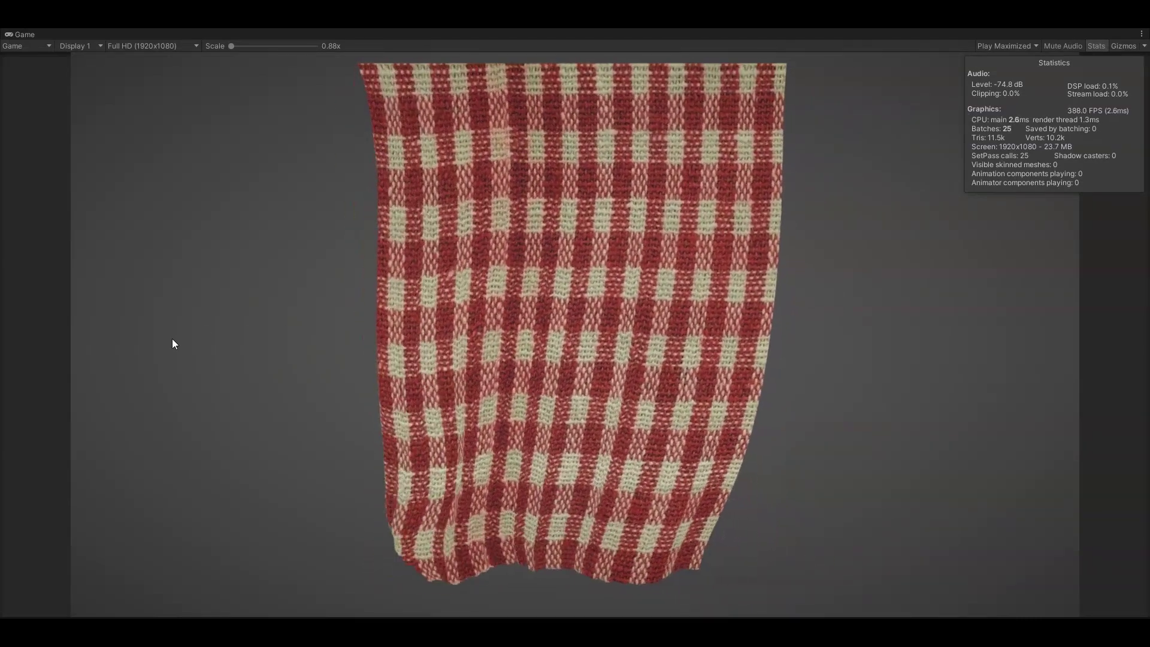
drag(536, 500, 598, 192)
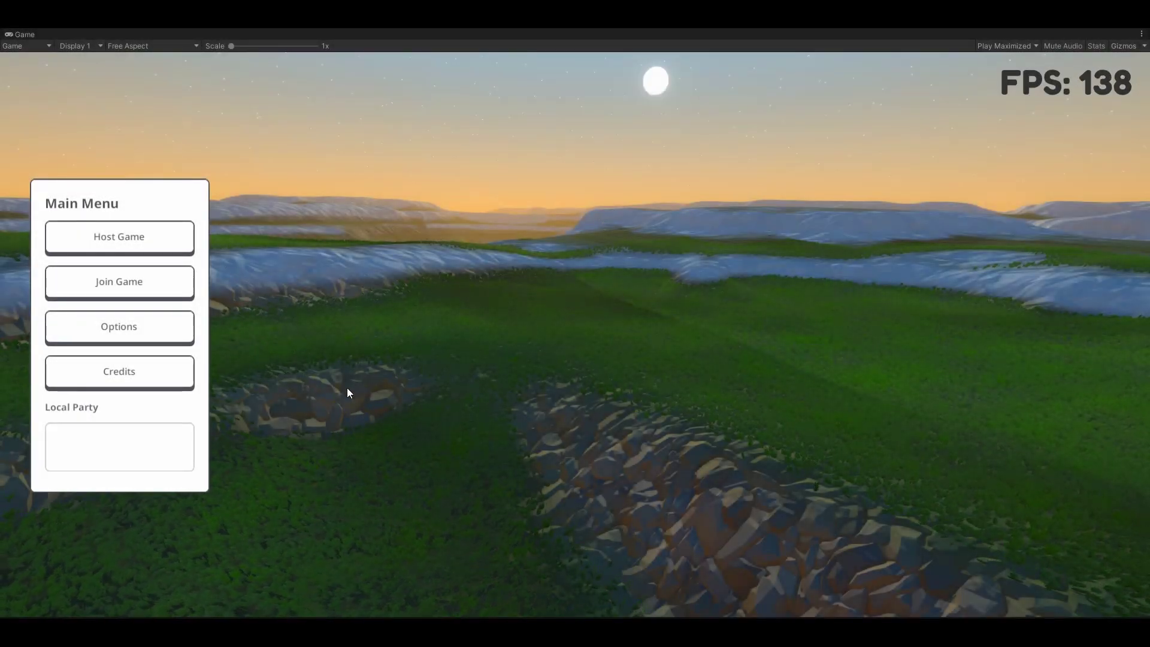
Step: Open Host Game, go Back to the Main Menu, then open Join Game
click(135, 252)
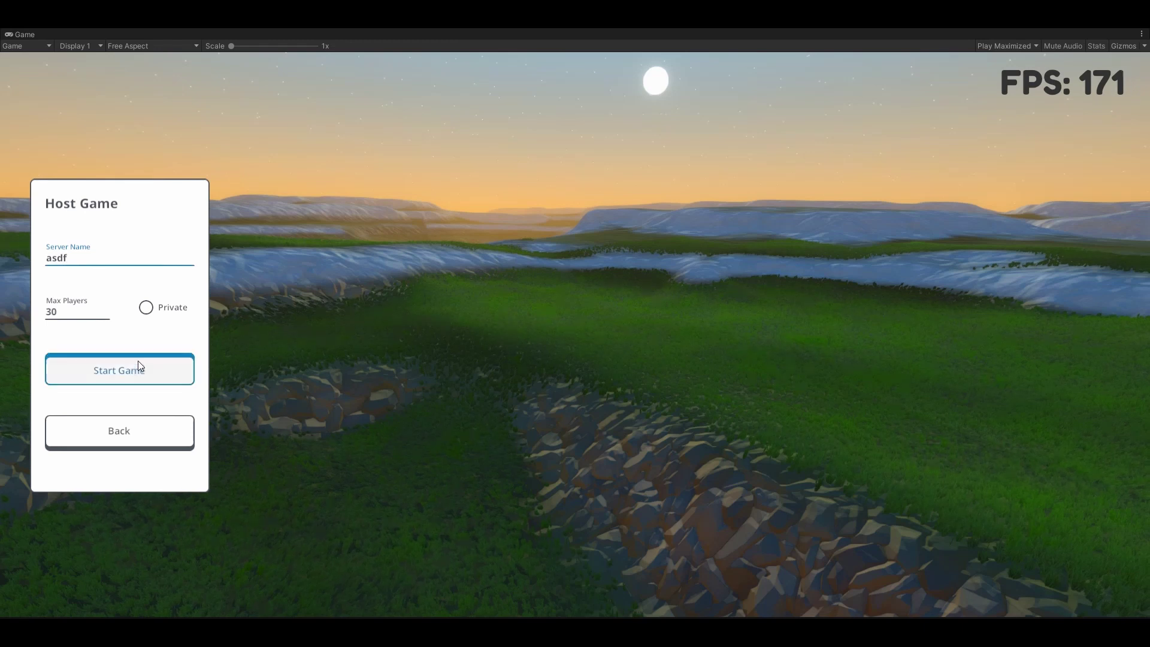
click(146, 430)
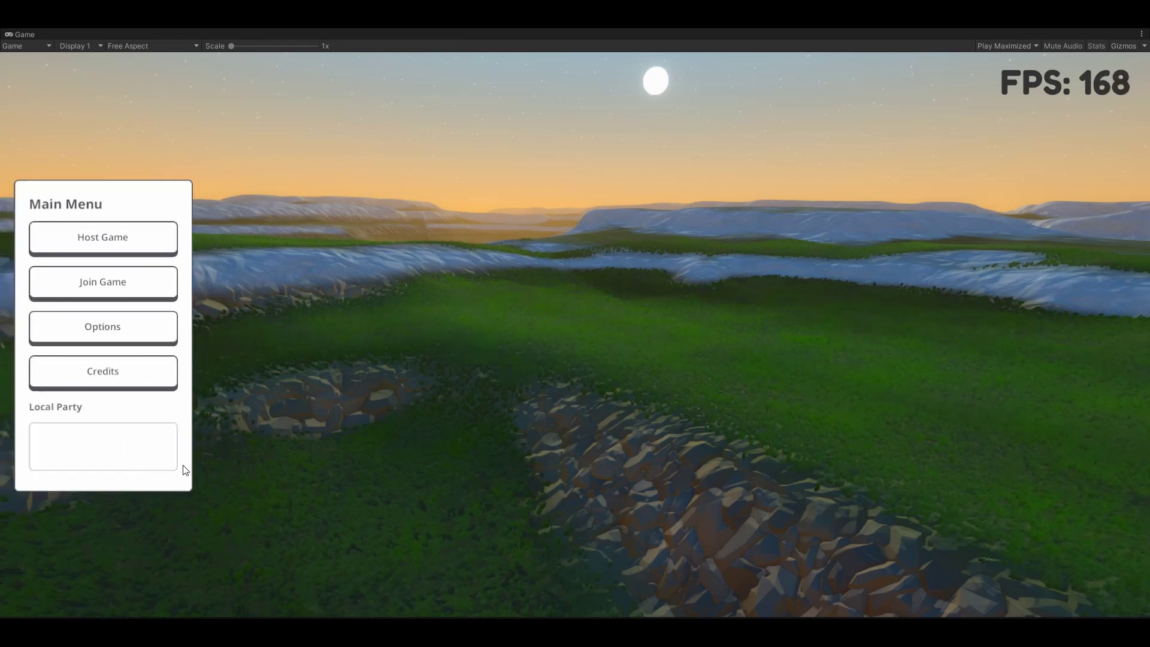
click(118, 287)
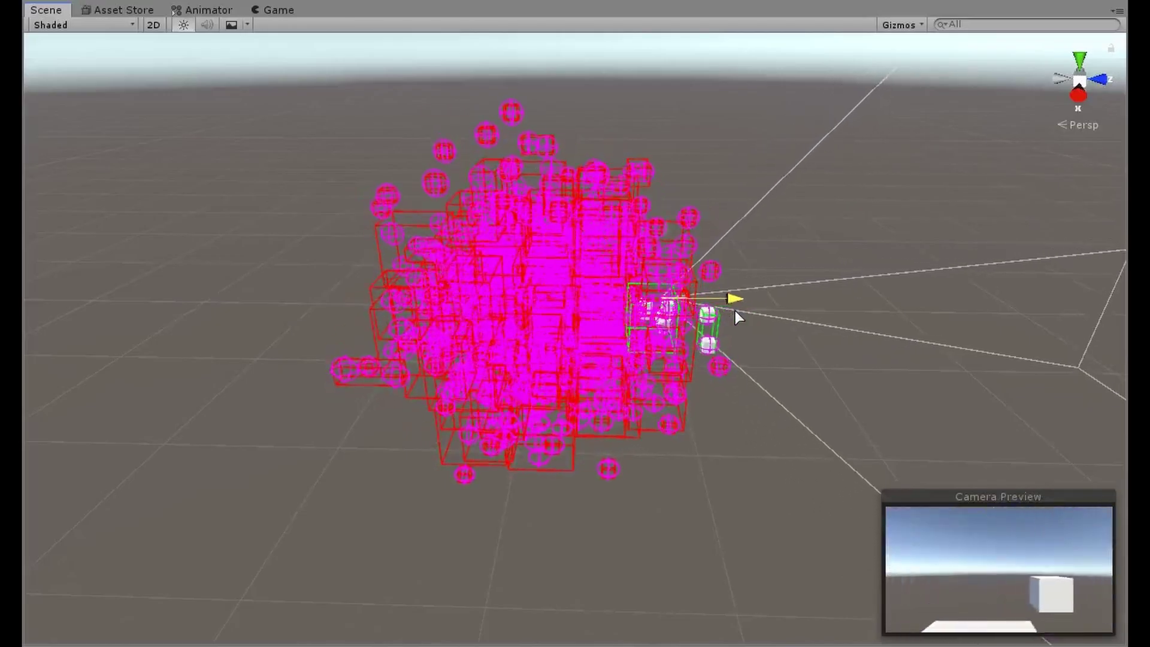
Step: Orbit the Scene view and zoom in close on the magenta cube cluster
alt+drag(724, 314, 681, 318)
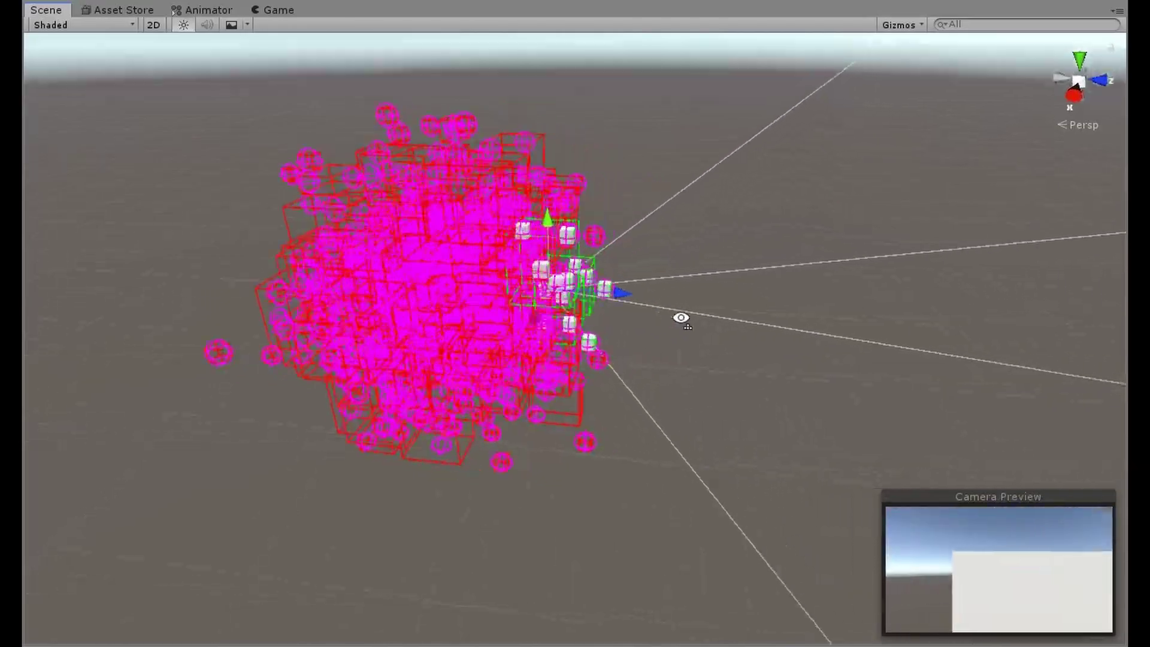
scroll(545, 300, up, 5)
alt+drag(544, 301, 419, 278)
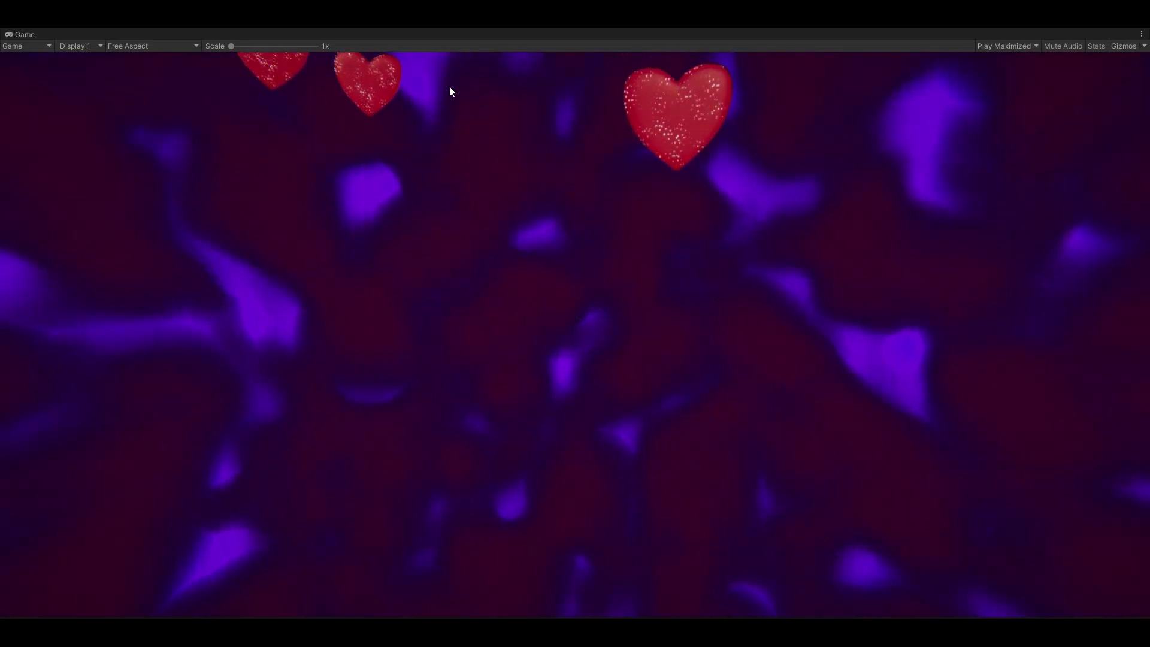
Step: Click a falling heart in the Game view to burst it into sparkles
click(369, 126)
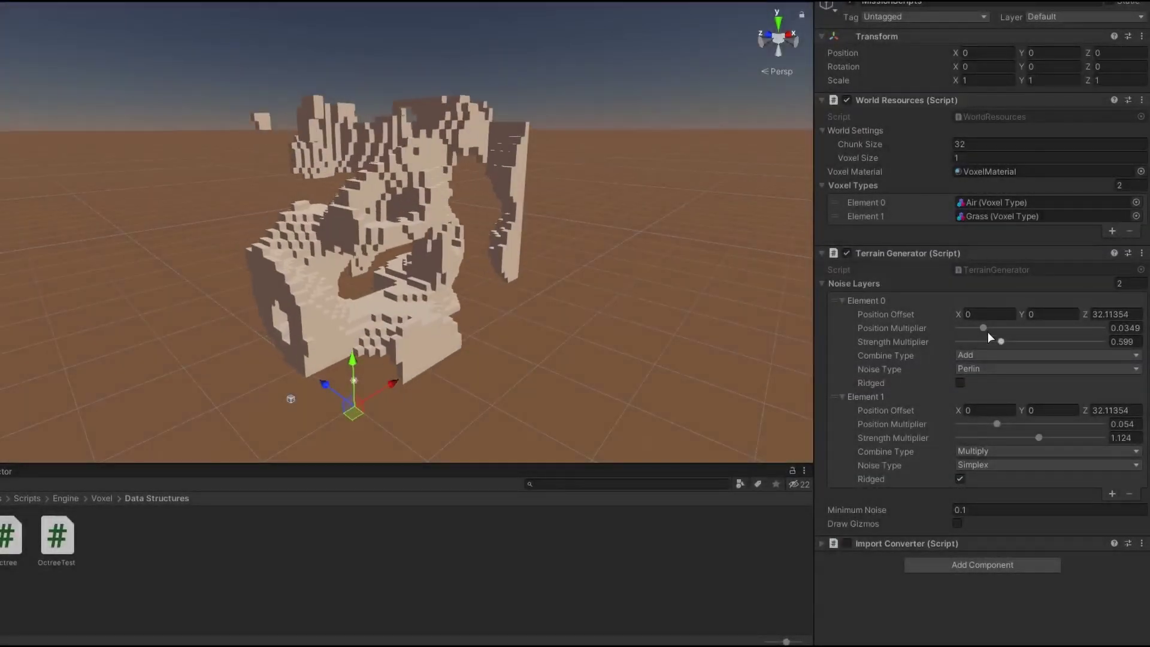
Step: Set Element 0's Position Multiplier to 0.0416 and Strength Multiplier to 0.504, then add a third noise layer
mouse_move(987, 327)
mouse_down()
mouse_move(1076, 332)
mouse_move(939, 330)
mouse_move(1039, 347)
mouse_up()
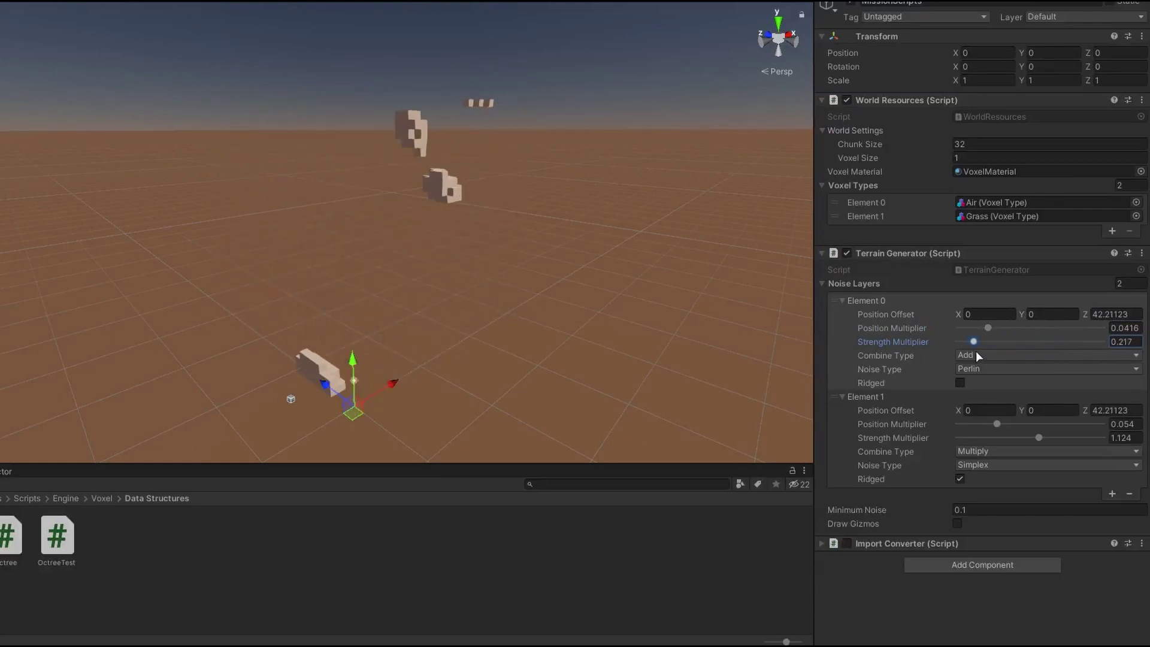
drag(976, 353, 994, 351)
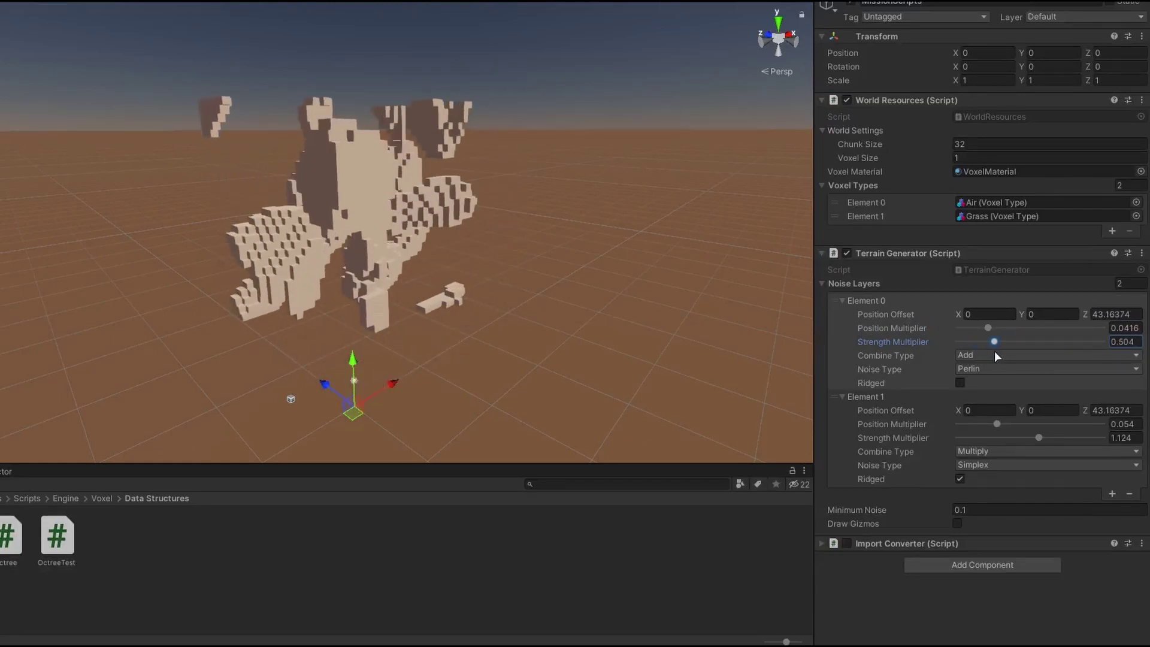
click(1112, 493)
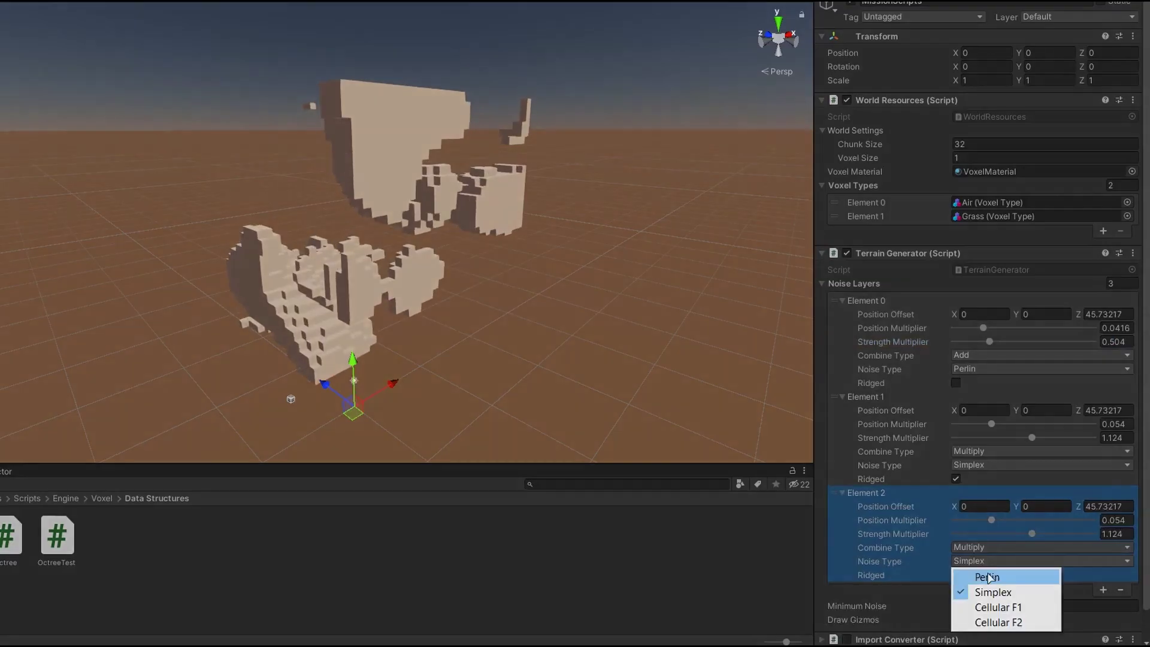
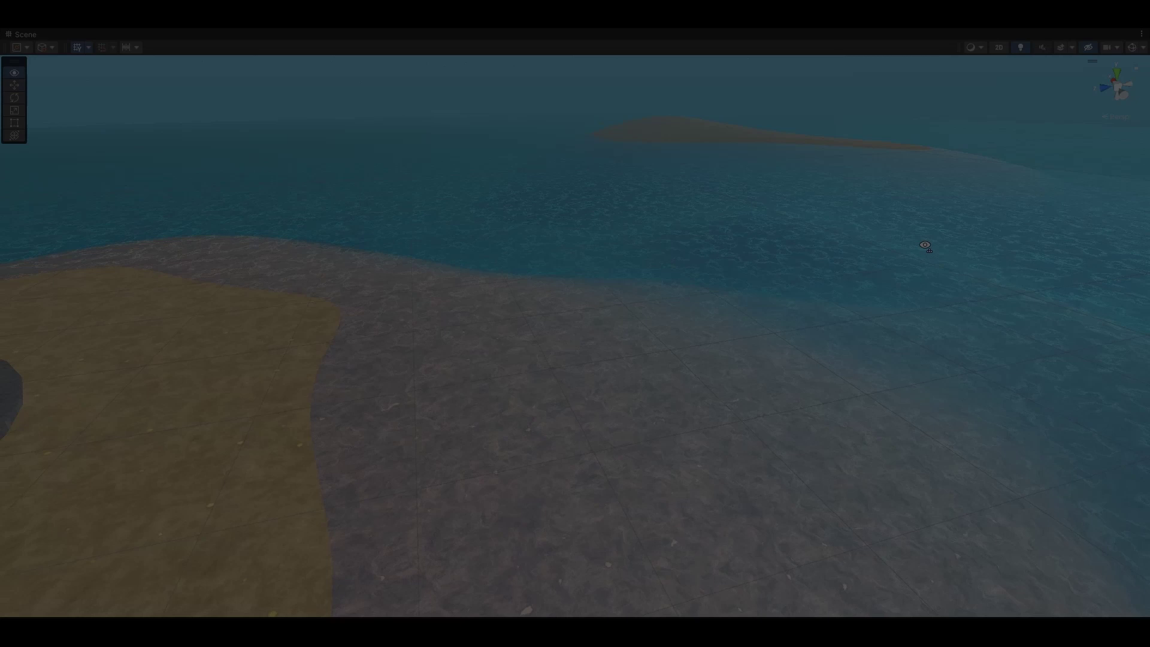
Step: Turn the scene camera toward the island and fly in toward the pipe and cubes
right_drag(925, 245, 762, 221)
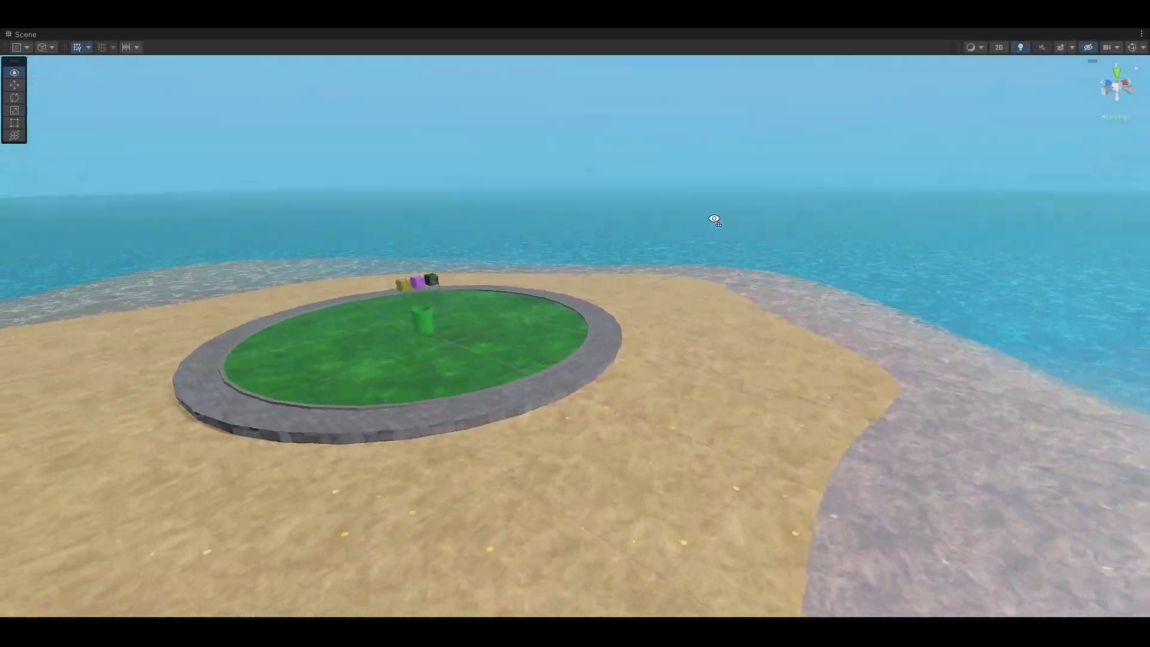
right_drag(671, 215, 622, 190)
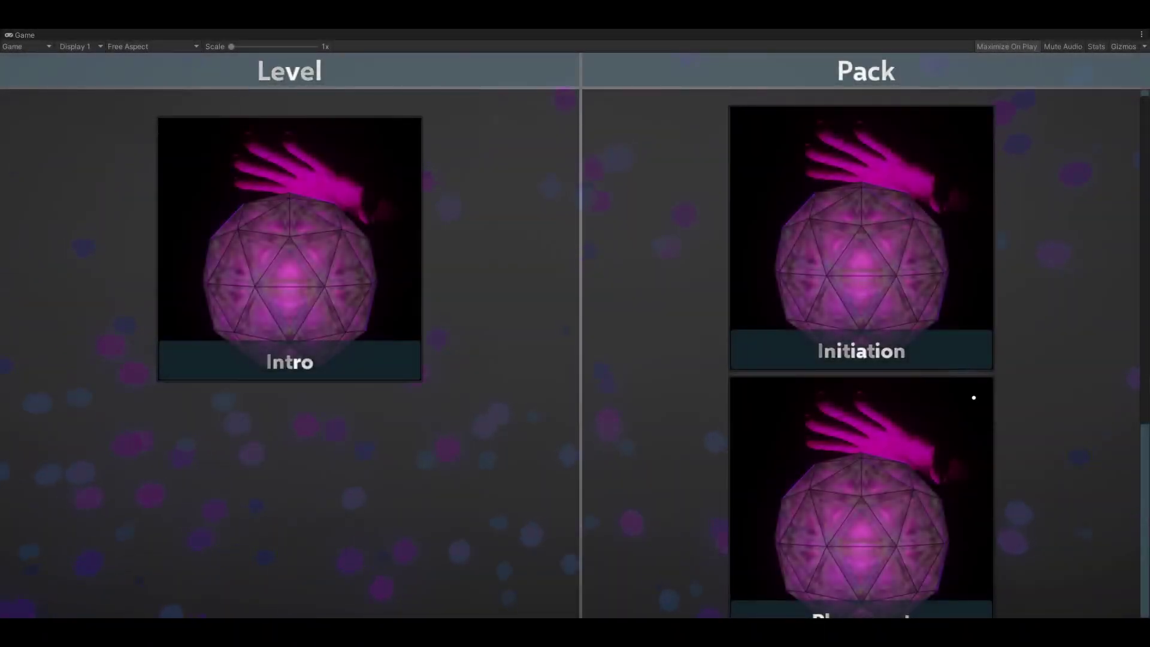
Step: Start a level from the Level and Pack menu and swing the game camera around it
scroll(1043, 388, down, 3)
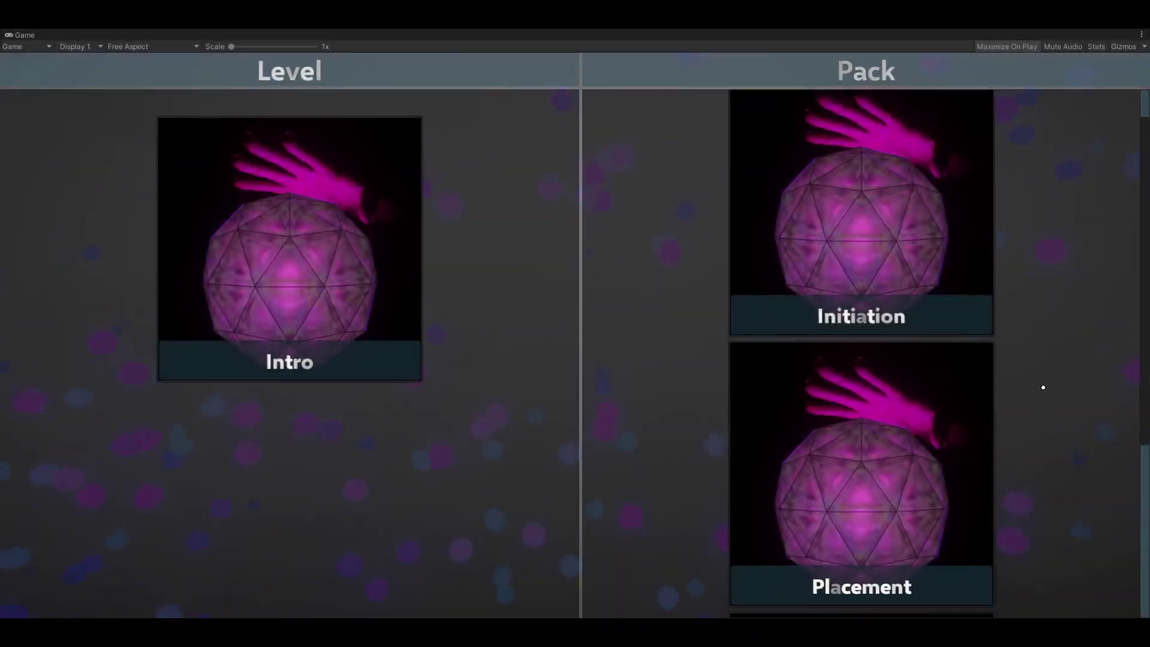
click(886, 397)
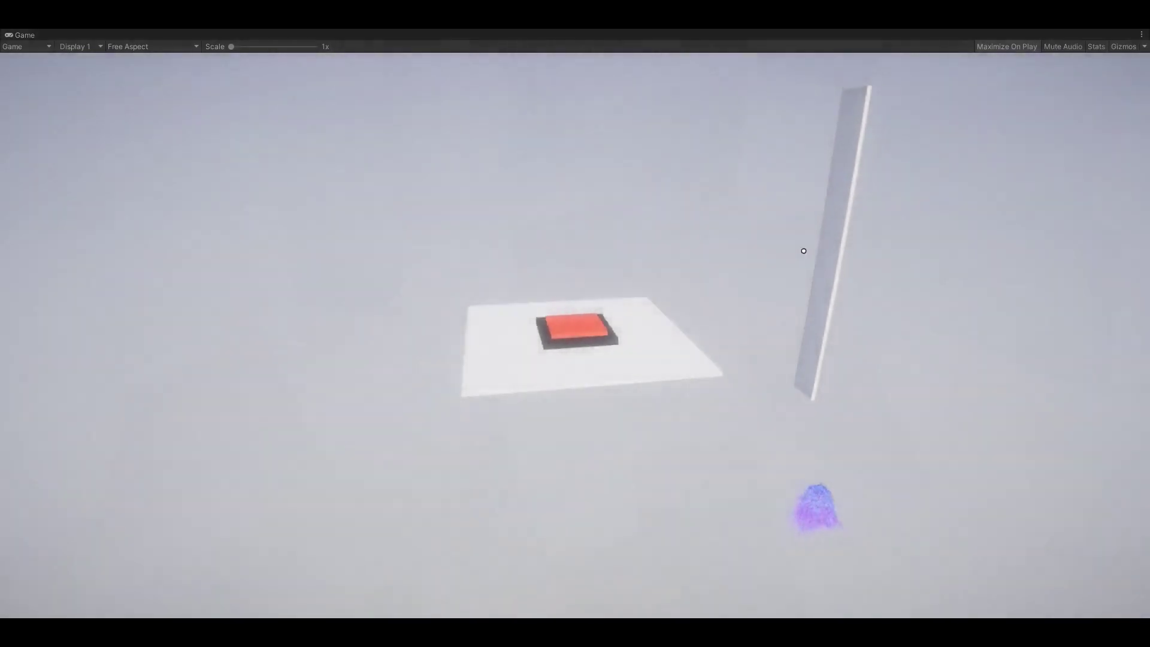
click(804, 249)
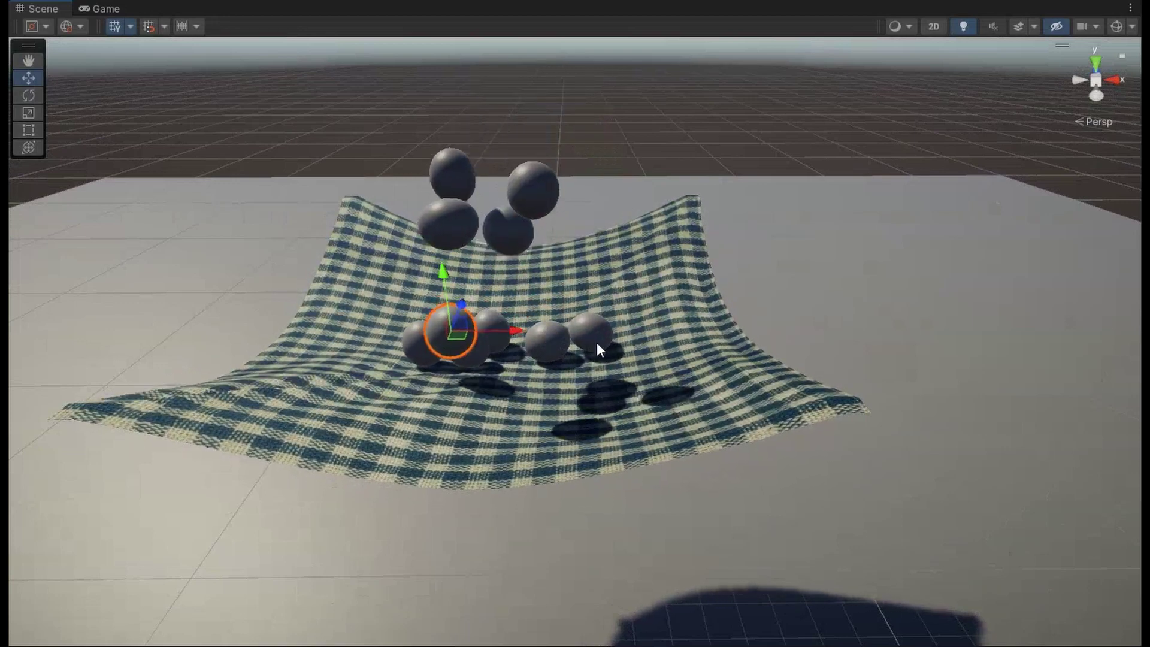
Step: Show the cloth's wireframe overlays up close, then hide them and orbit around the cloth
click(1118, 24)
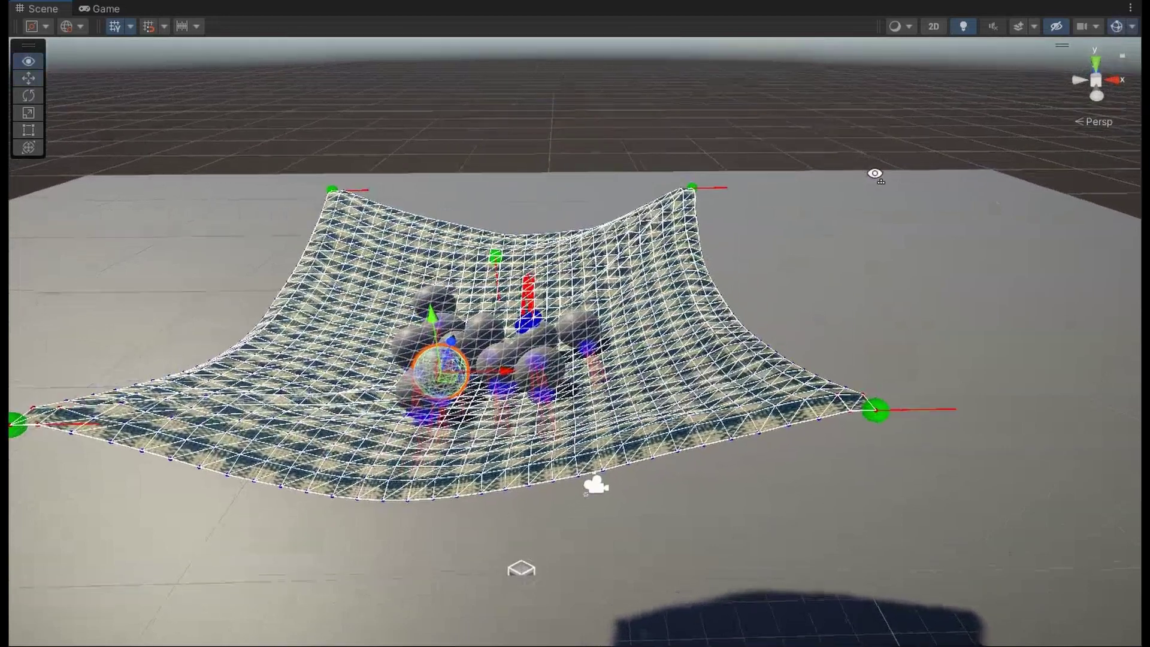
right_drag(898, 227, 893, 232)
scroll(893, 232, down, 10)
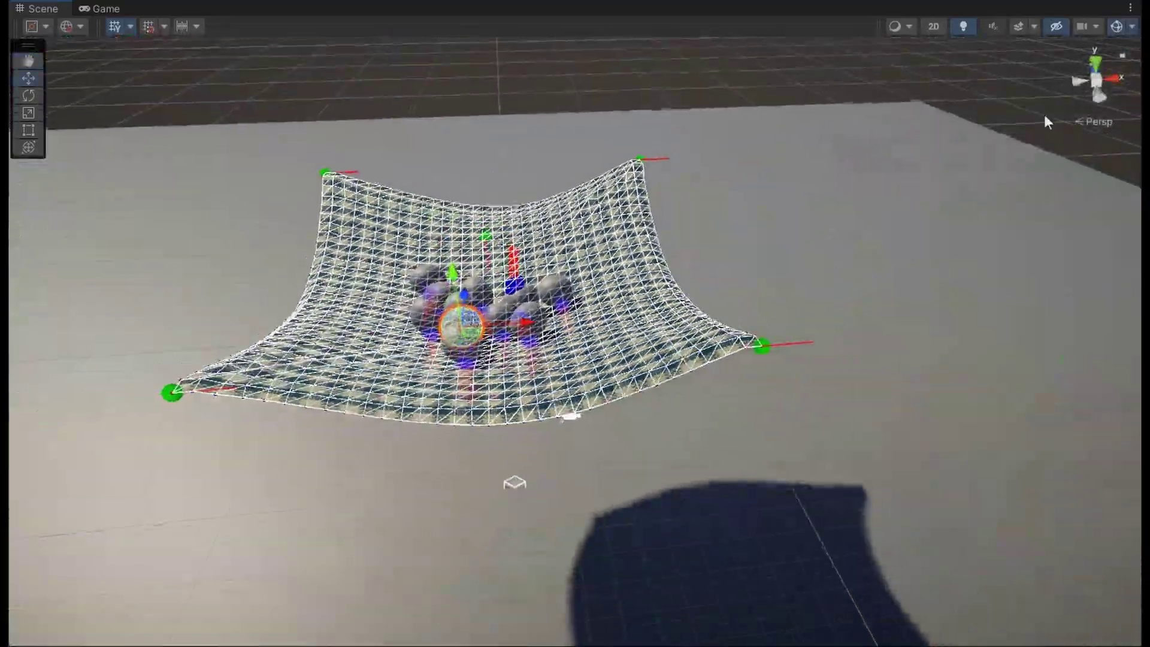
click(1116, 25)
mouse_move(724, 275)
alt+mouse_down()
mouse_move(899, 260)
mouse_move(830, 261)
alt+mouse_up()
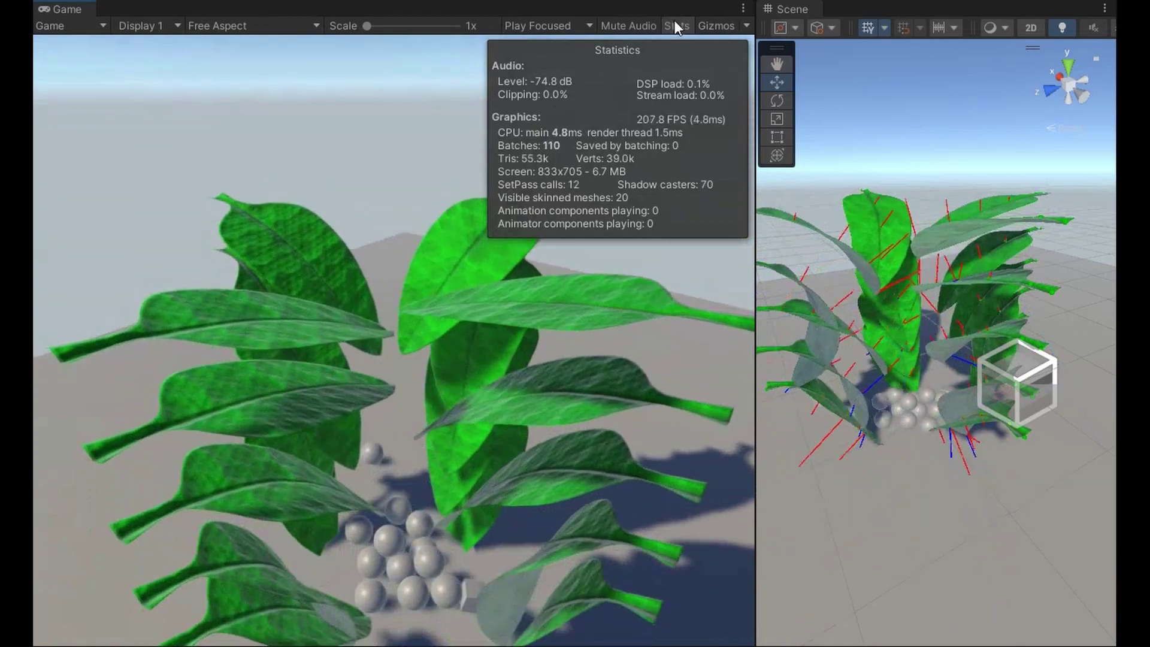
Step: Turn off the Stats overlay in the Game view toolbar
click(675, 24)
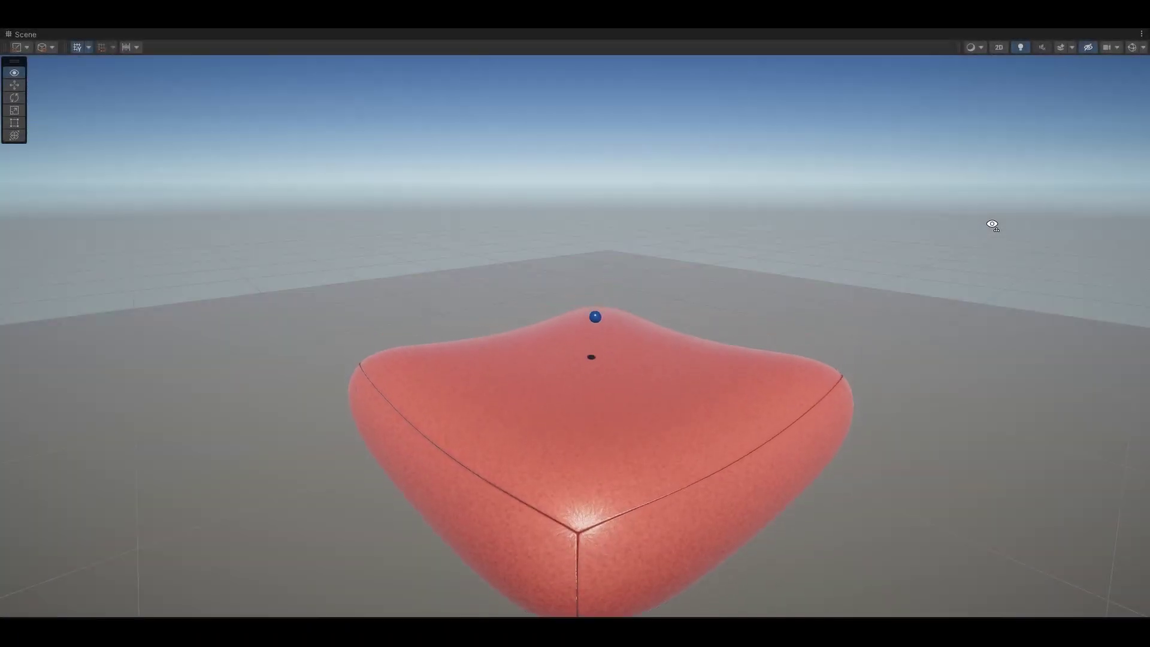
Step: Orbit the Scene view around the deforming red soft-body cube
alt+drag(993, 224, 994, 237)
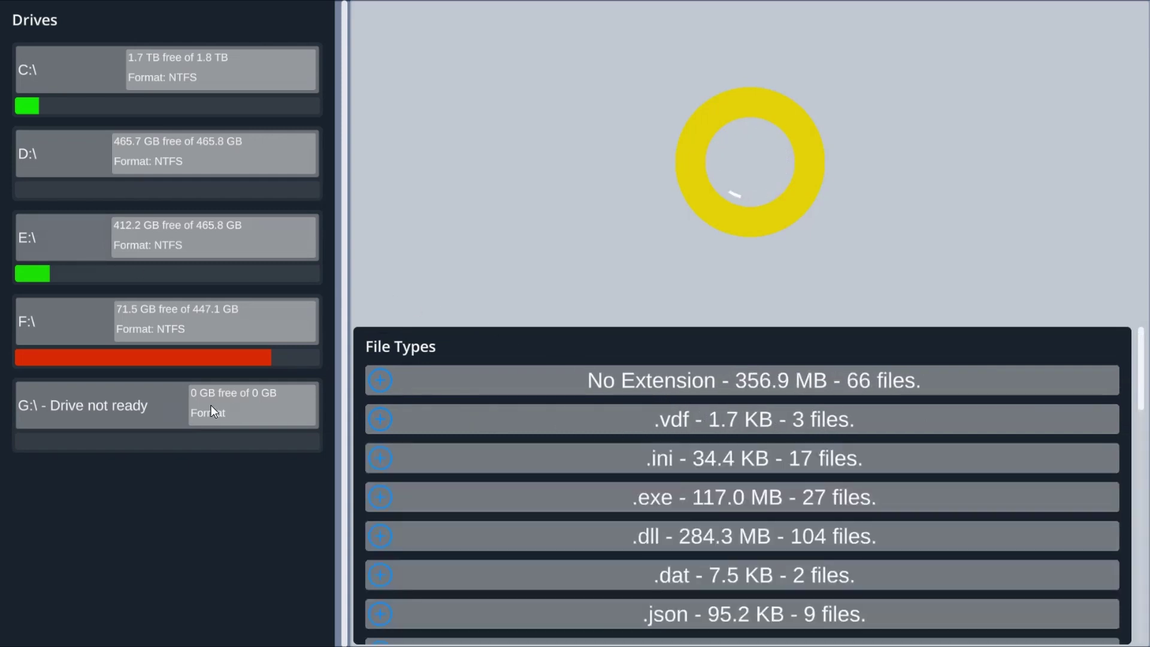
Step: Scroll to the bottom of the File Types list, then drop sand into the Sandular simulation
scroll(398, 428, down, 5)
scroll(623, 372, down, 5)
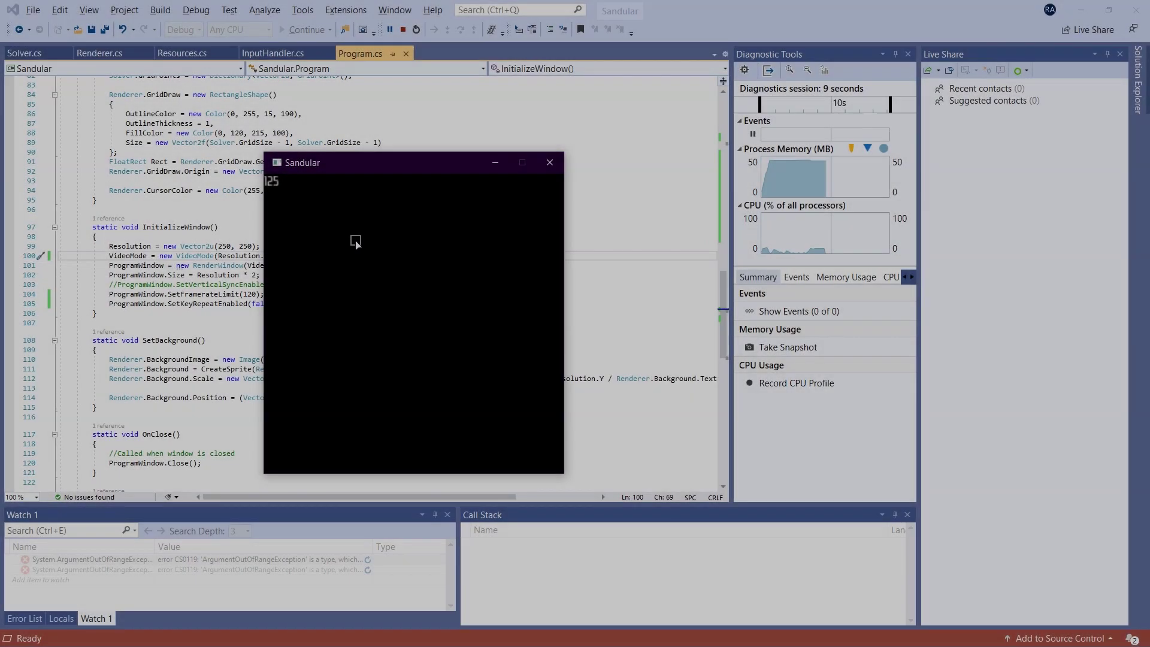
click(303, 232)
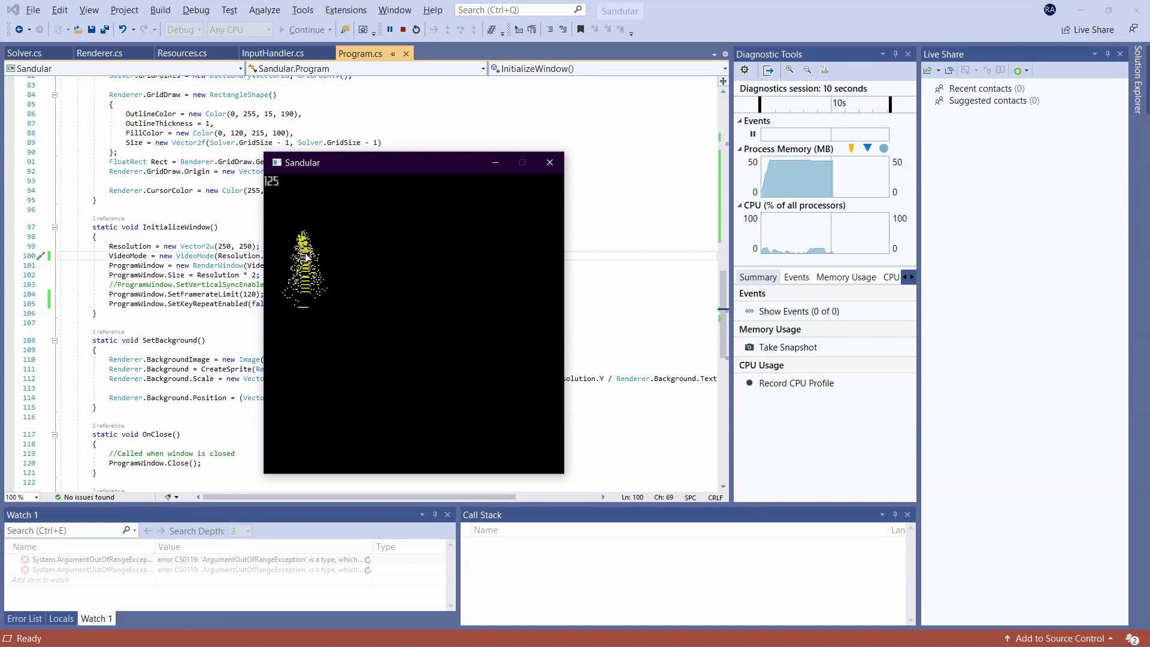